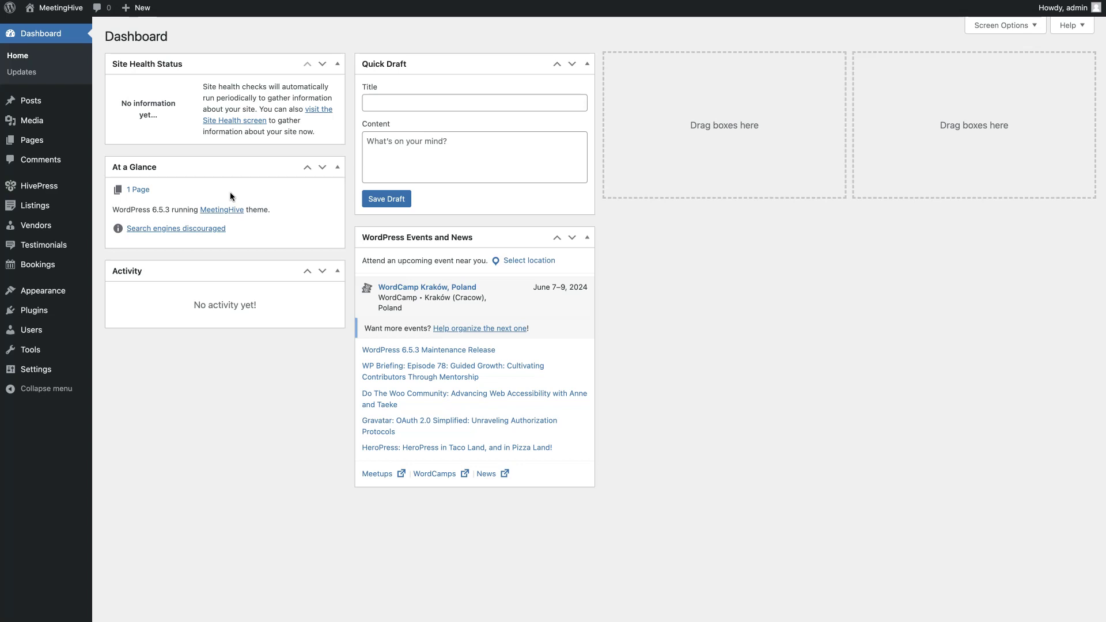
- Start a listing category named Coaching and paste in its short description
{"action": "mouse_move", "coordinate": [44, 207]}
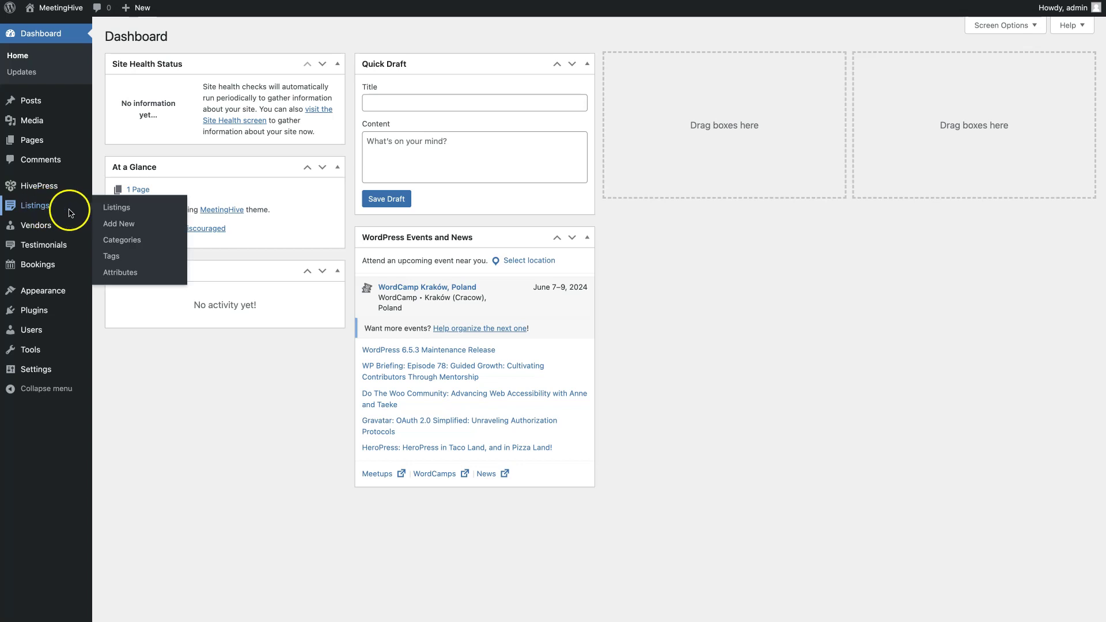
{"action": "left_click", "coordinate": [127, 241]}
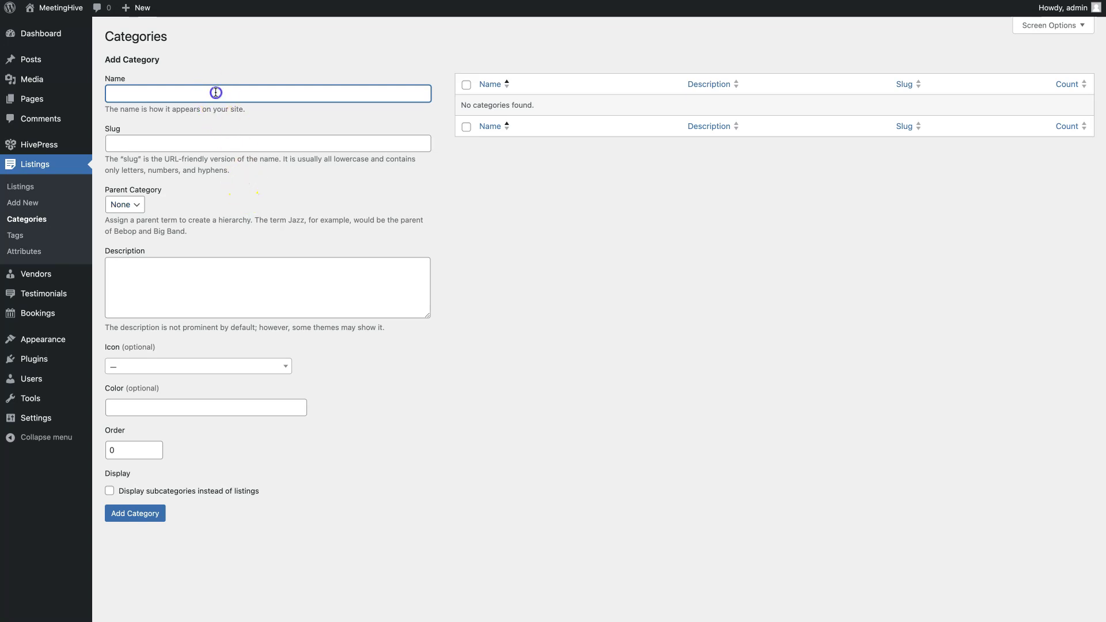
{"action": "type", "text": "Coaching"}
{"action": "left_click", "coordinate": [204, 287]}
{"action": "type", "text": "Aliquam tristique et suscipit rutrum eros sed augue."}
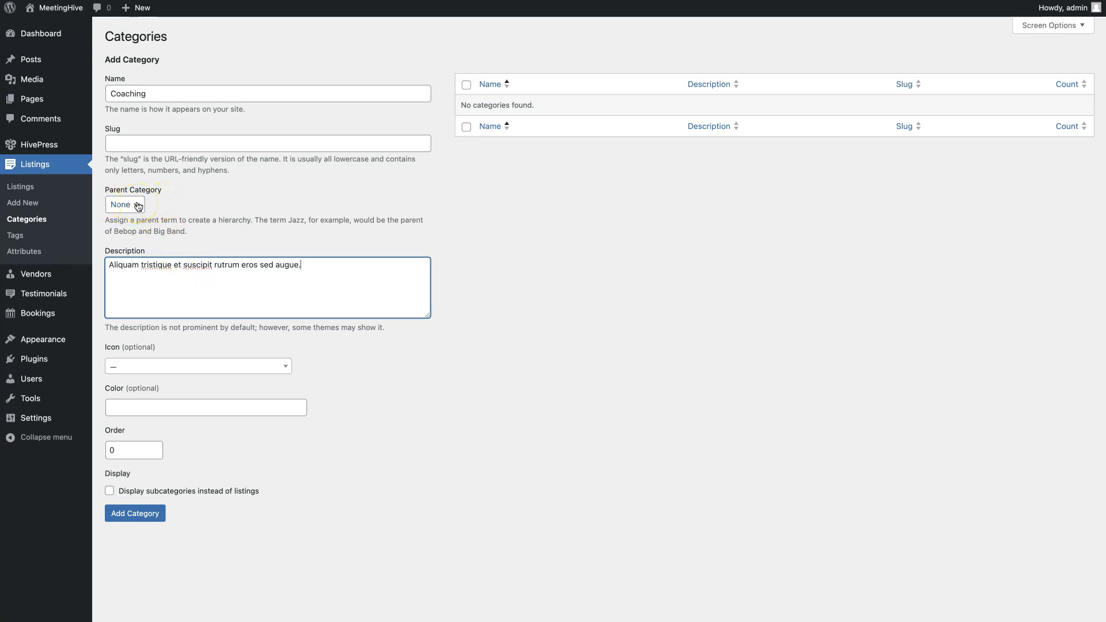
- Give Coaching the rocket icon, colour #FFE1E9 and order 1, then add the category
{"action": "left_click", "coordinate": [193, 365]}
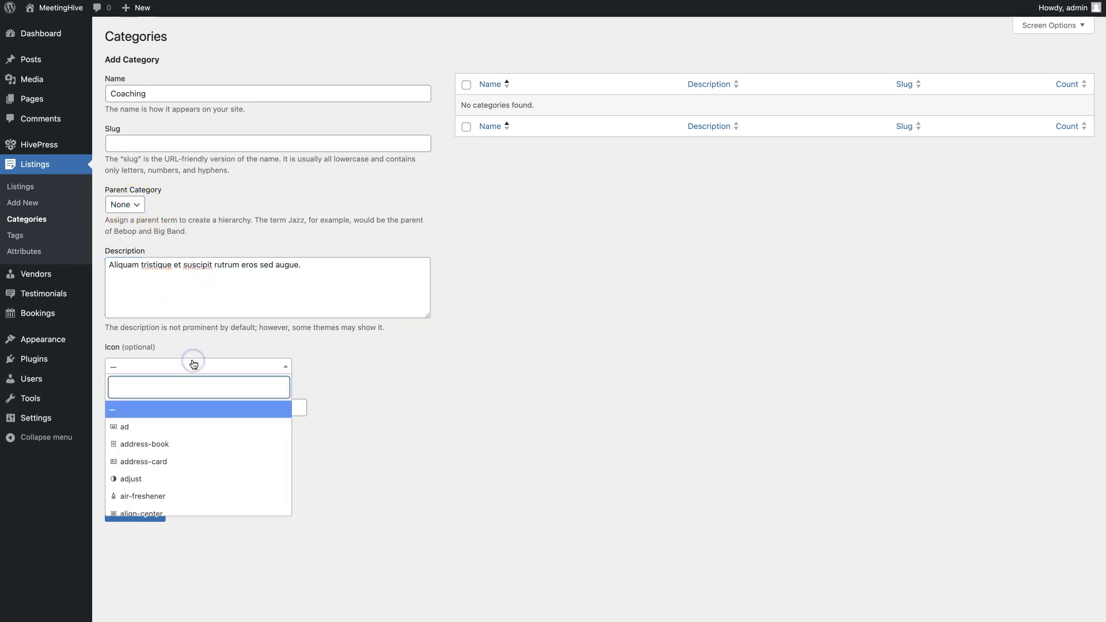
{"action": "type", "text": "rocket"}
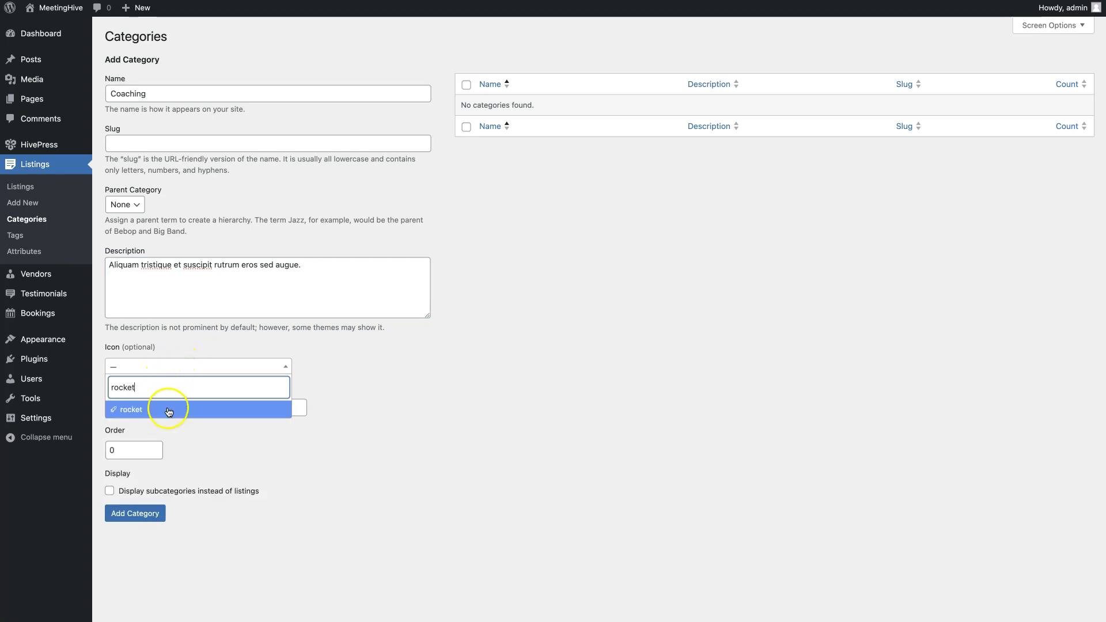
{"action": "left_click", "coordinate": [168, 409]}
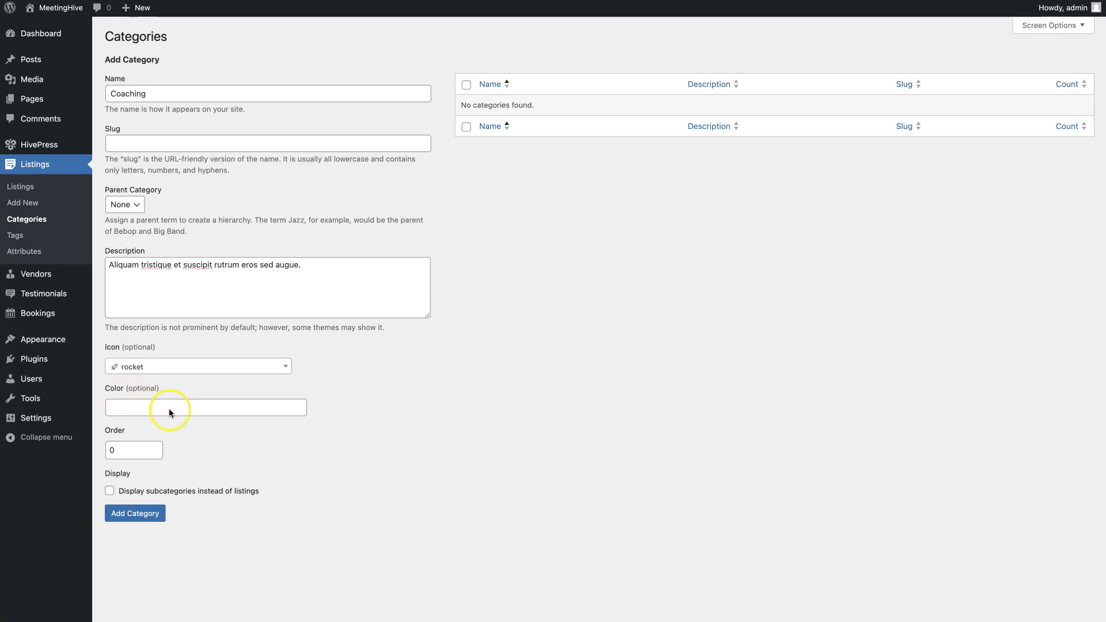
{"action": "left_click", "coordinate": [169, 413]}
{"action": "type", "text": "#FFE1E9"}
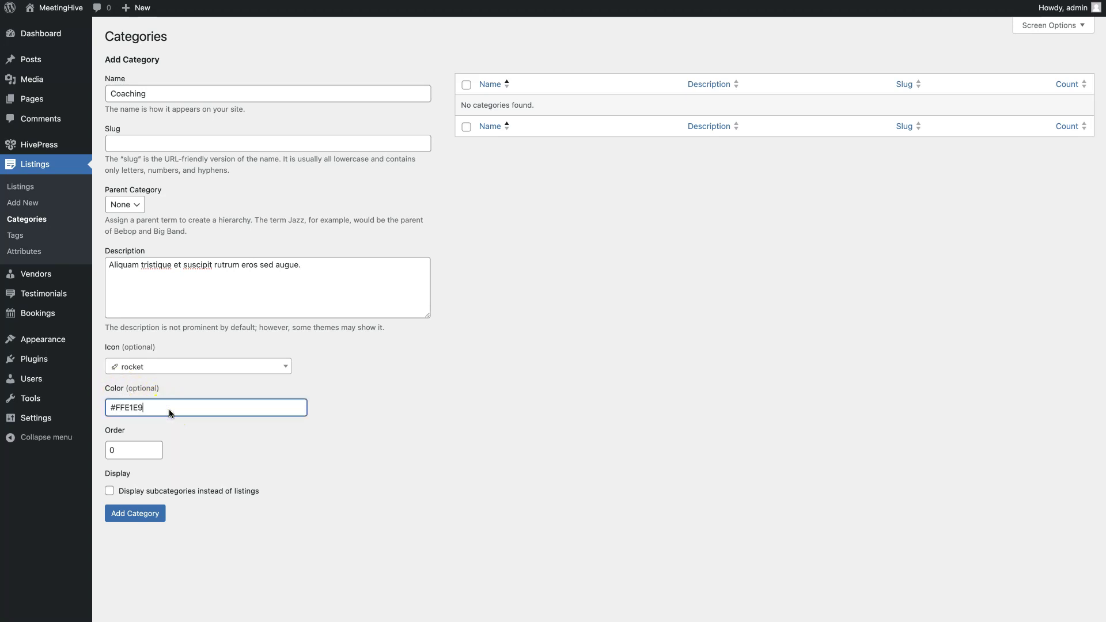
{"action": "left_click", "coordinate": [155, 447]}
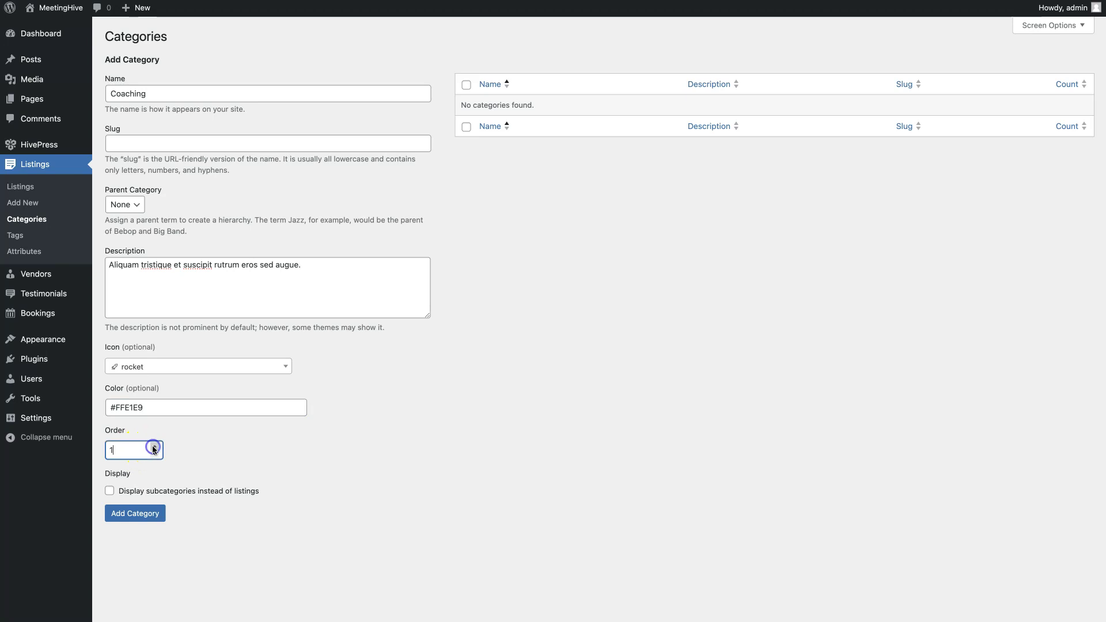
{"action": "left_click", "coordinate": [182, 442]}
{"action": "left_click", "coordinate": [143, 513]}
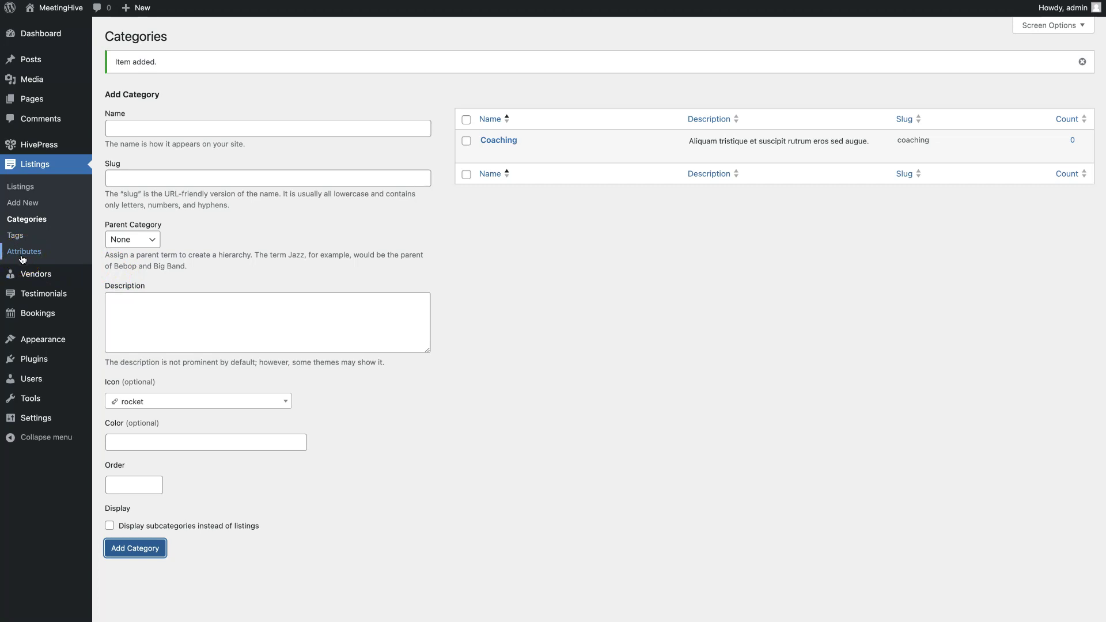
- View the Coaching listings page on the demo site and drag the minimum hourly rate to 19
{"action": "left_click", "coordinate": [38, 104]}
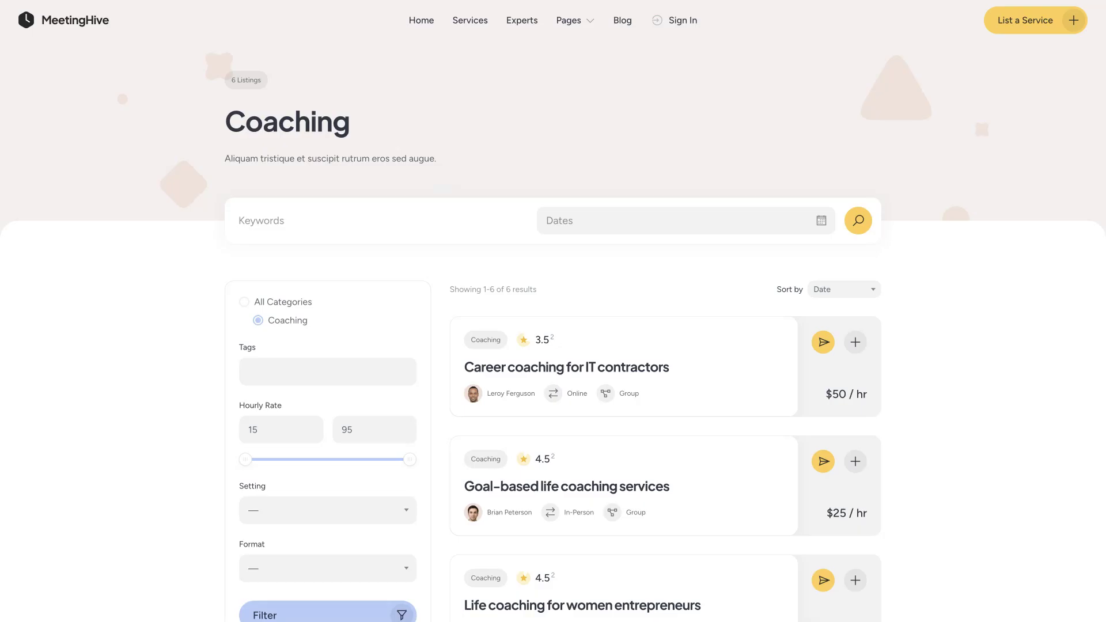
{"action": "left_click", "coordinate": [447, 311]}
{"action": "scroll", "coordinate": [446, 311], "scroll_direction": "down", "scroll_amount": 2}
{"action": "left_click", "coordinate": [562, 265]}
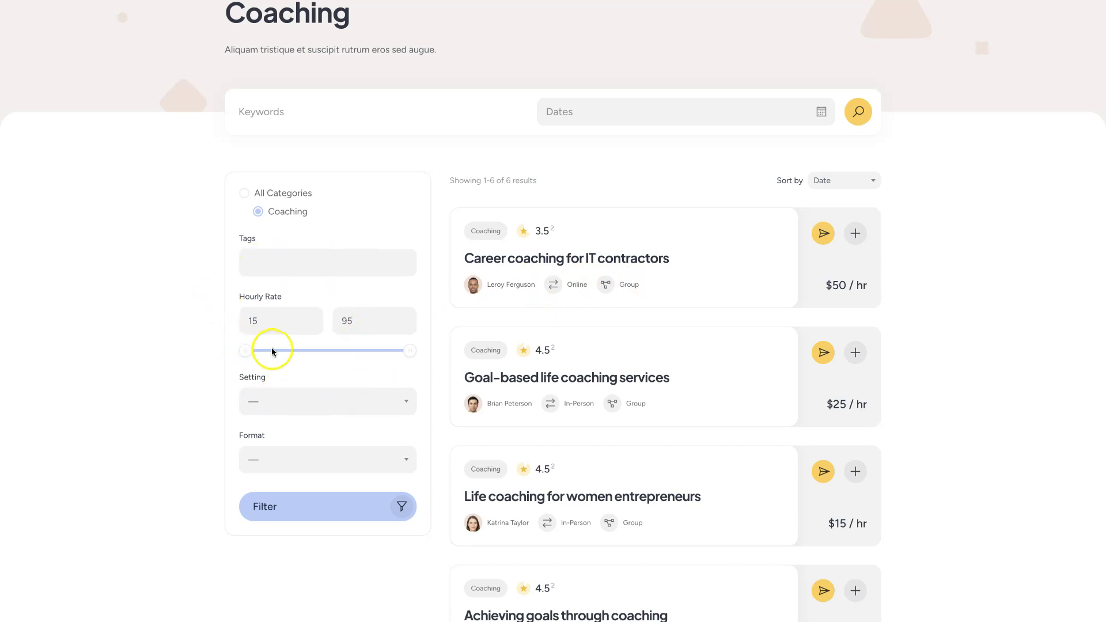
{"action": "left_click_drag", "start_coordinate": [246, 350], "coordinate": [217, 339]}
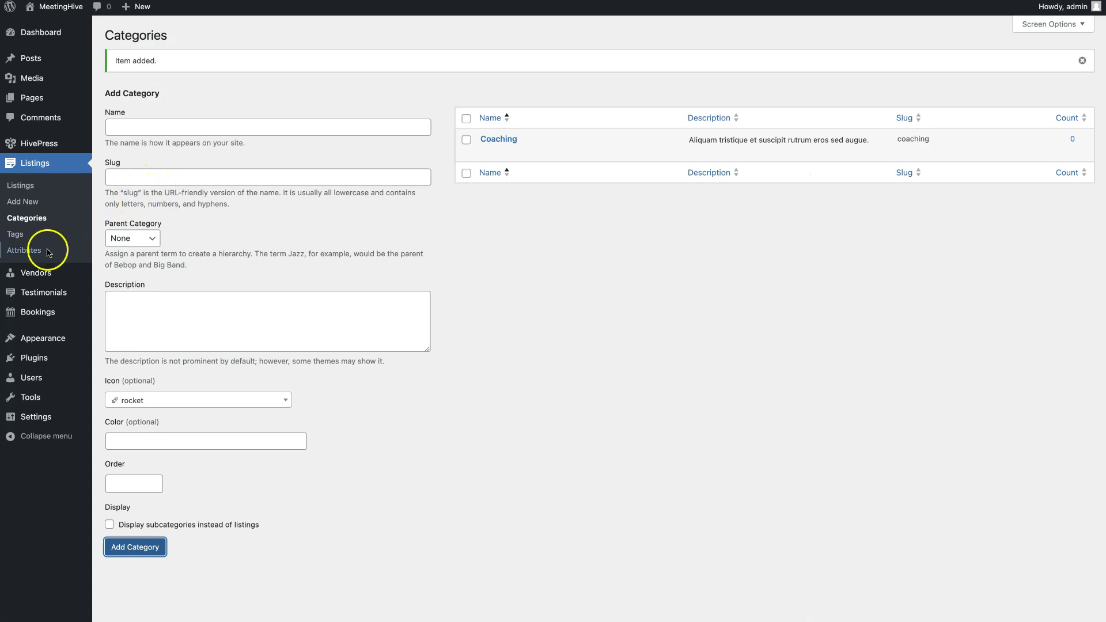
- Go to Listings > Attributes and start a new listing attribute with Add New
{"action": "left_click", "coordinate": [38, 252]}
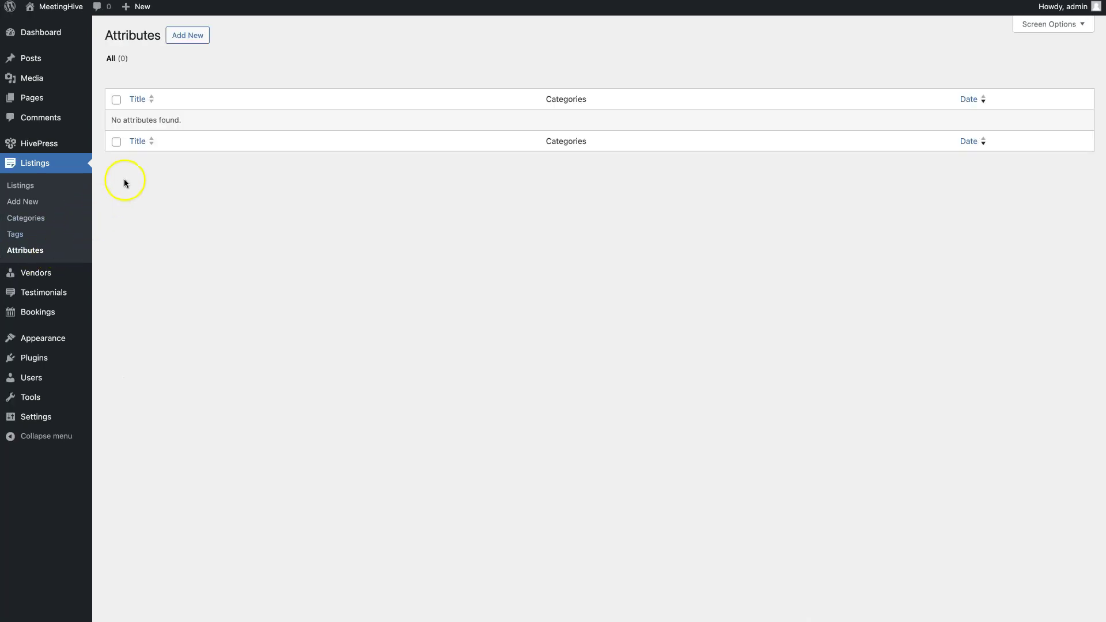
{"action": "left_click", "coordinate": [178, 35]}
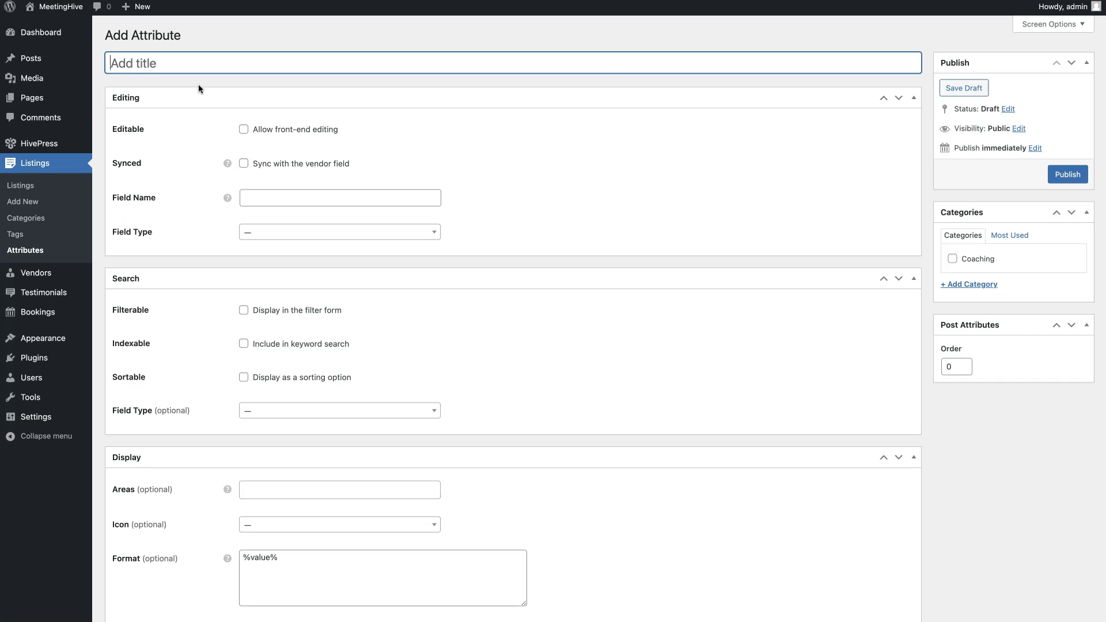
- Title the attribute Format, field name format, type Select, front-end editable and required
{"action": "left_click", "coordinate": [176, 64]}
{"action": "type", "text": "Format"}
{"action": "left_click", "coordinate": [244, 129]}
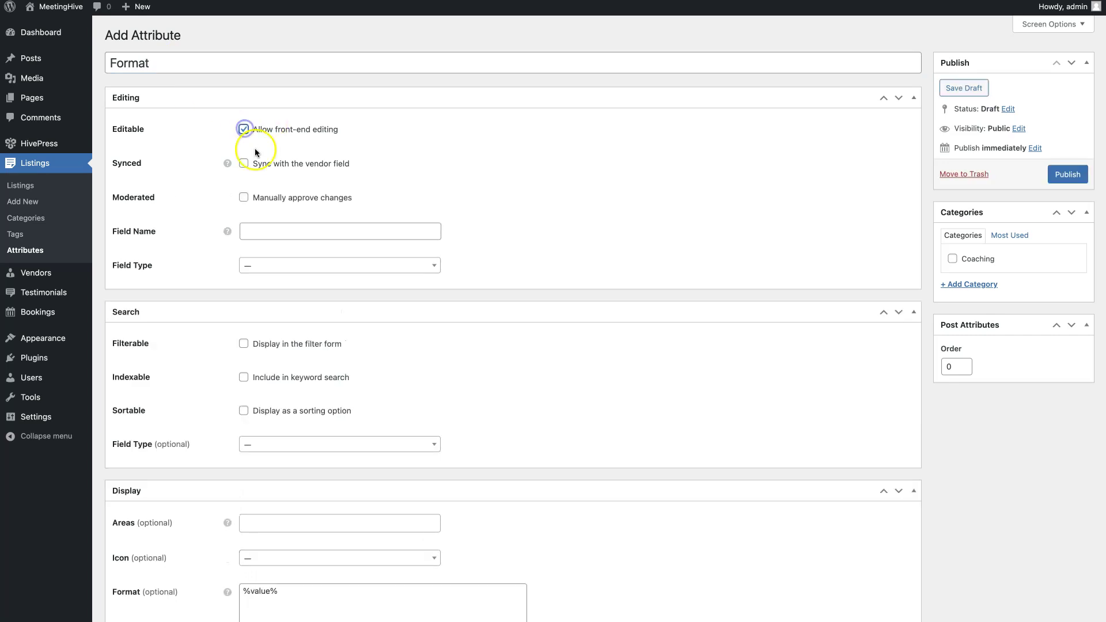
{"action": "left_click", "coordinate": [276, 227]}
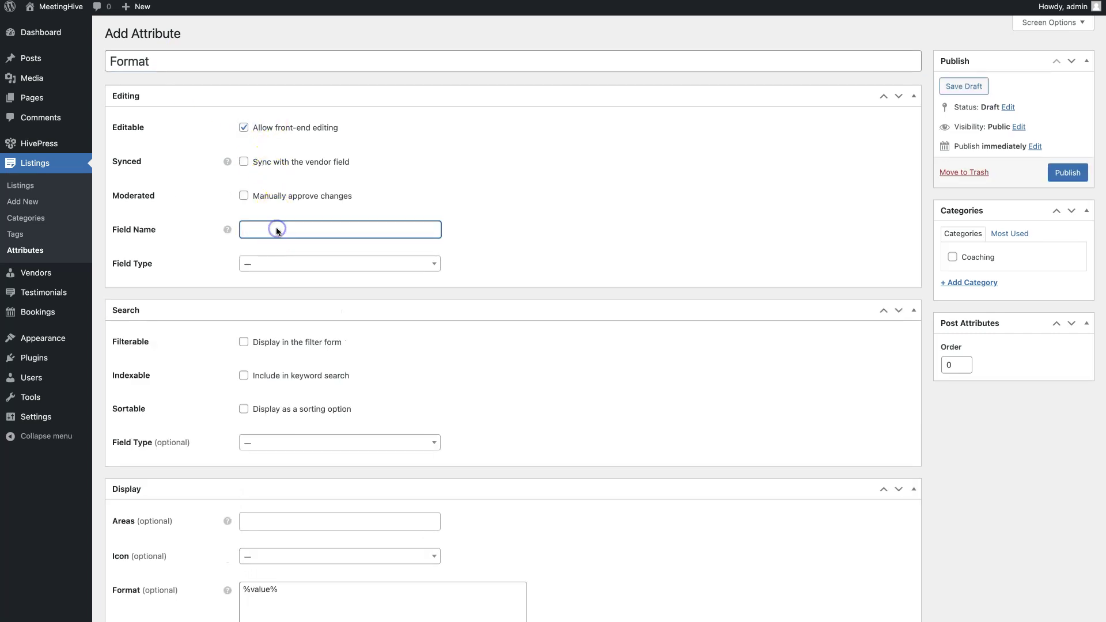
{"action": "type", "text": "format"}
{"action": "key", "text": "Return"}
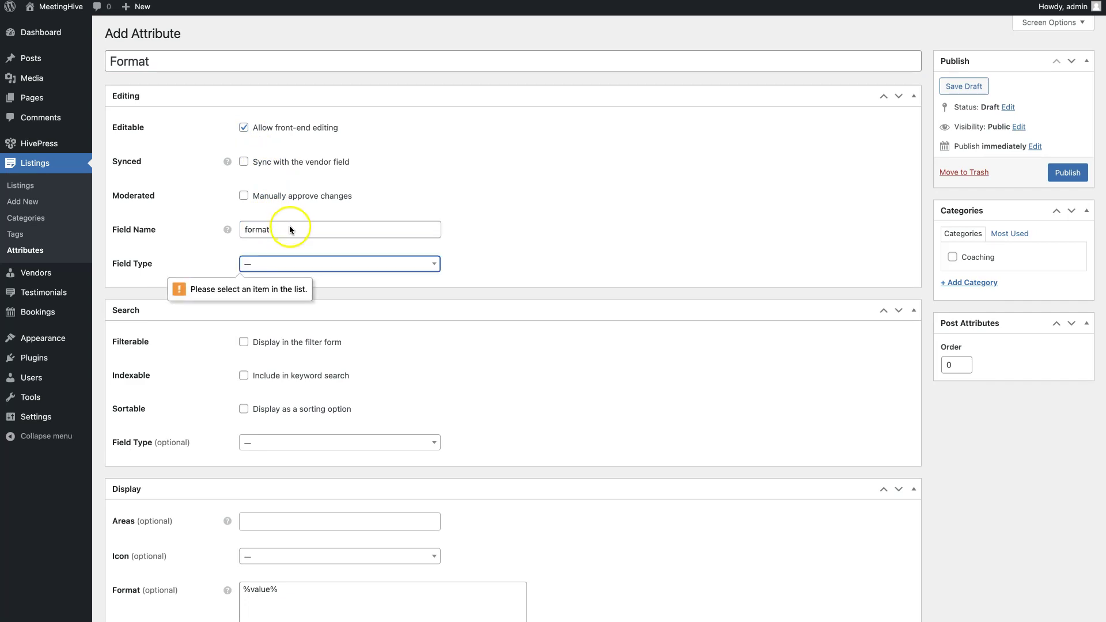
{"action": "left_click", "coordinate": [385, 262]}
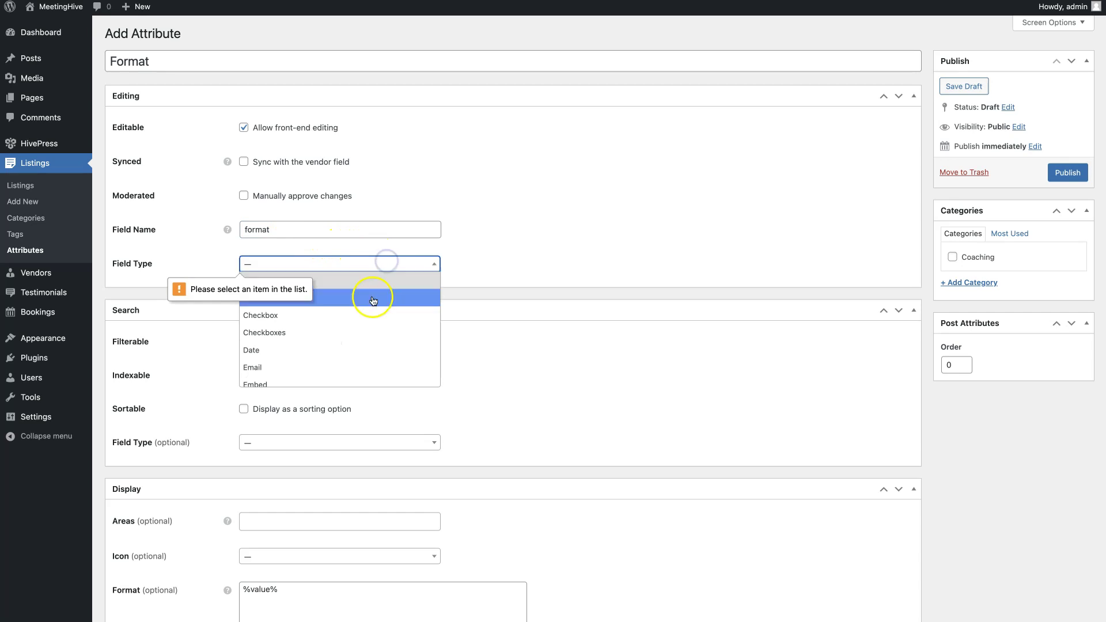
{"action": "scroll", "coordinate": [372, 301], "scroll_direction": "down", "scroll_amount": 5}
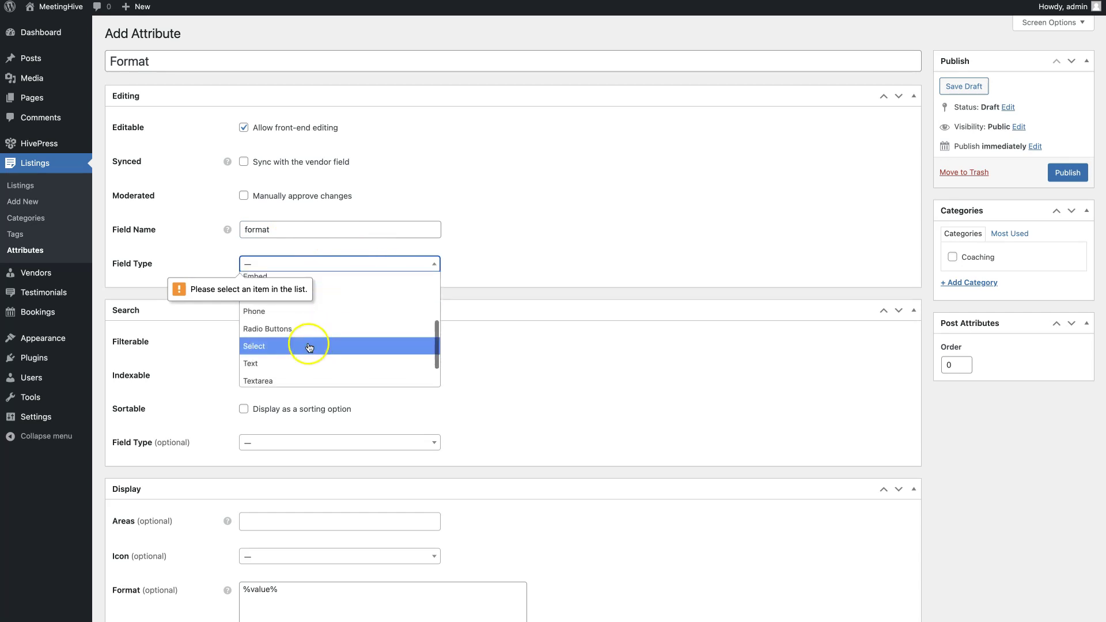
{"action": "left_click", "coordinate": [308, 346]}
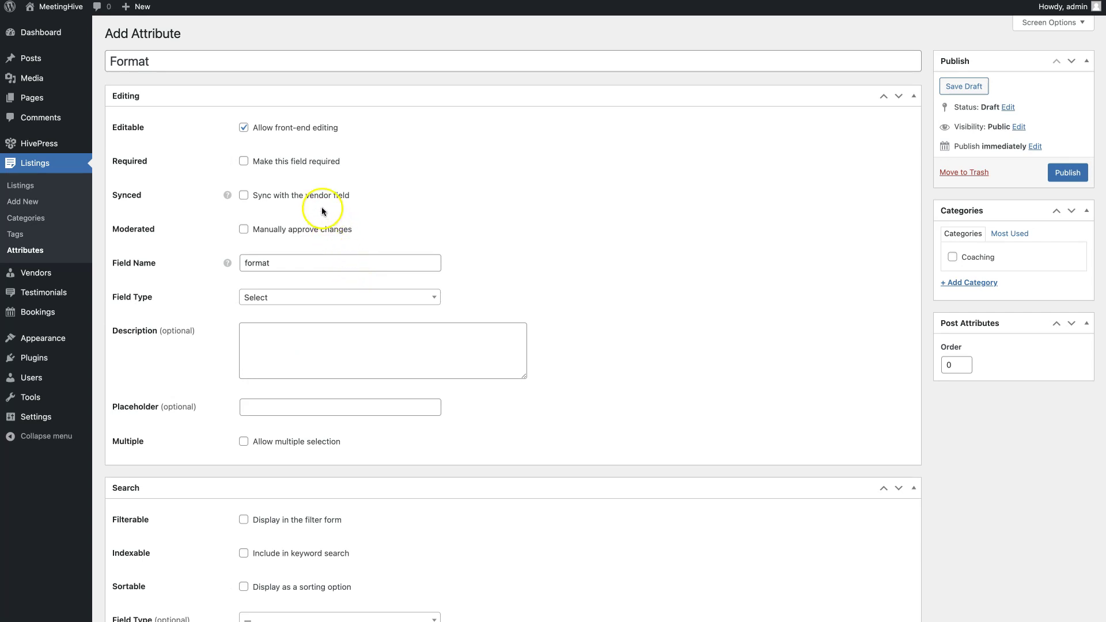
{"action": "left_click", "coordinate": [243, 160]}
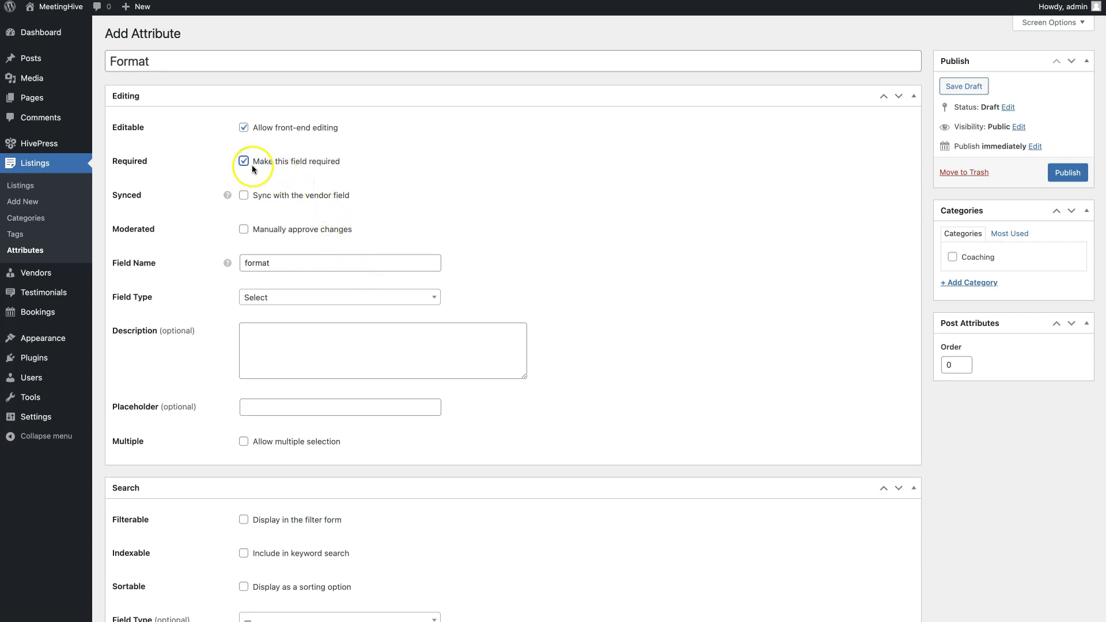
- Make Format filterable in search, using a Select dropdown as its search field type
{"action": "scroll", "coordinate": [341, 256], "scroll_direction": "down", "scroll_amount": 5}
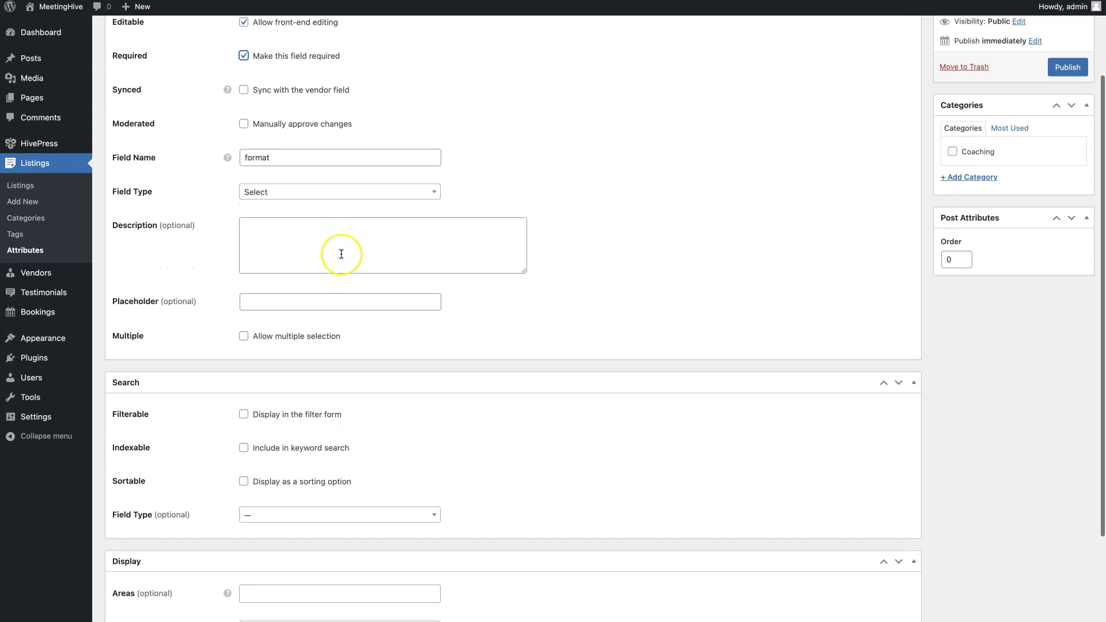
{"action": "scroll", "coordinate": [340, 254], "scroll_direction": "down", "scroll_amount": 3}
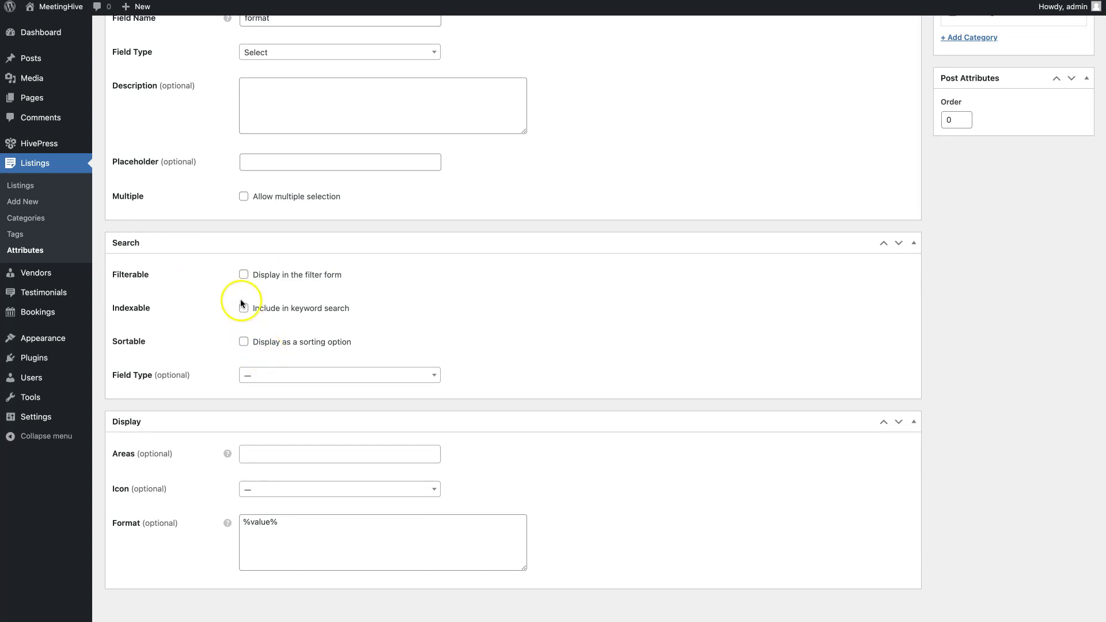
{"action": "left_click", "coordinate": [243, 275]}
{"action": "left_click", "coordinate": [279, 375]}
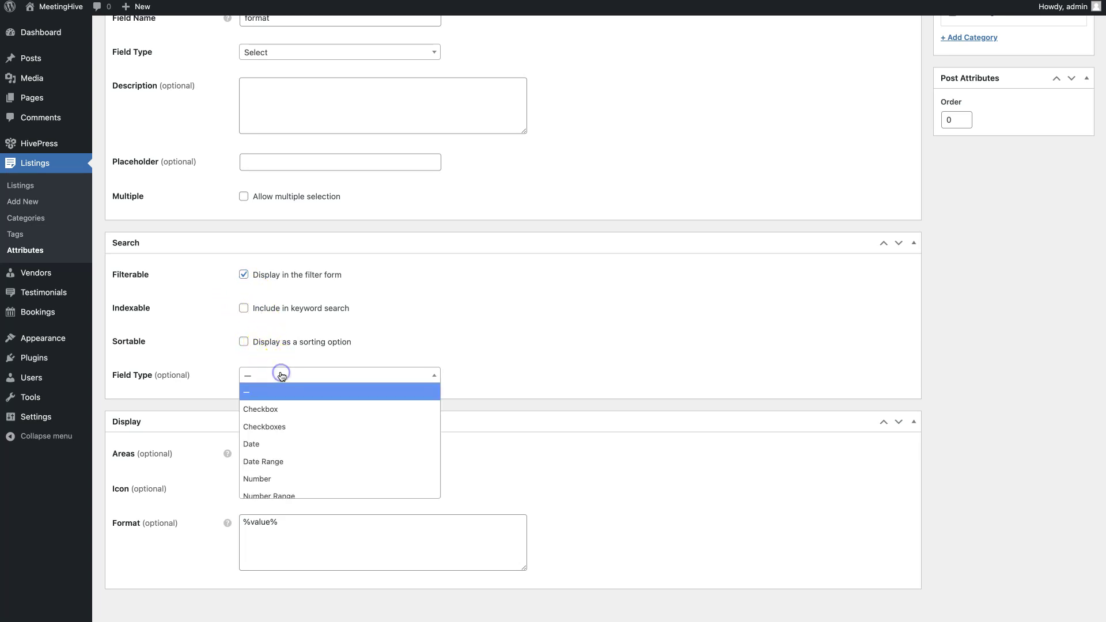
{"action": "scroll", "coordinate": [288, 417], "scroll_direction": "down", "scroll_amount": 3}
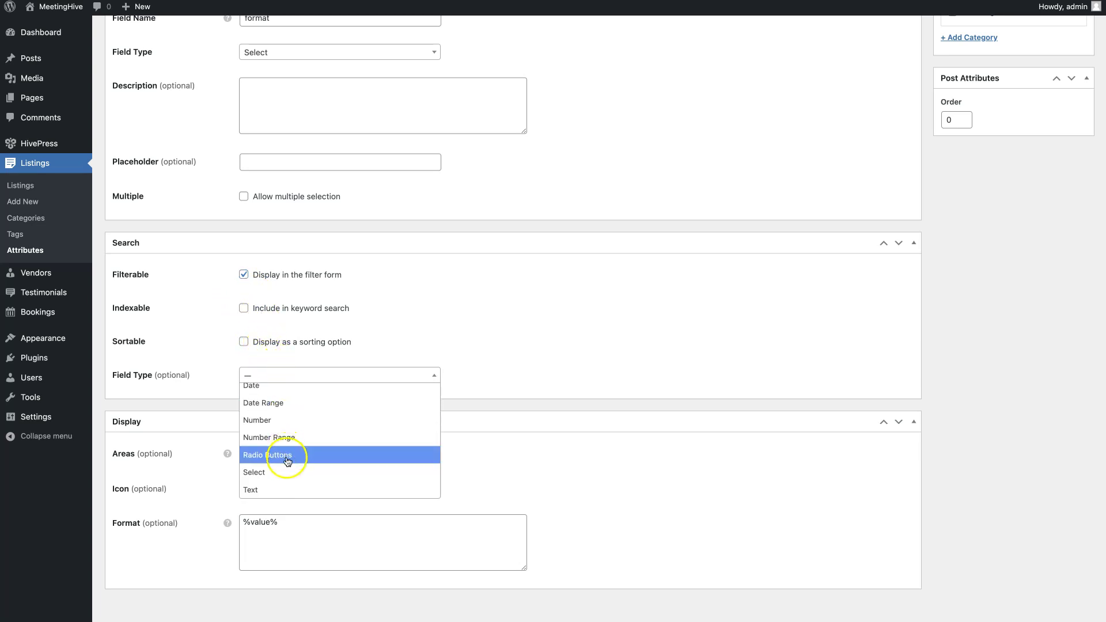
{"action": "left_click", "coordinate": [287, 471]}
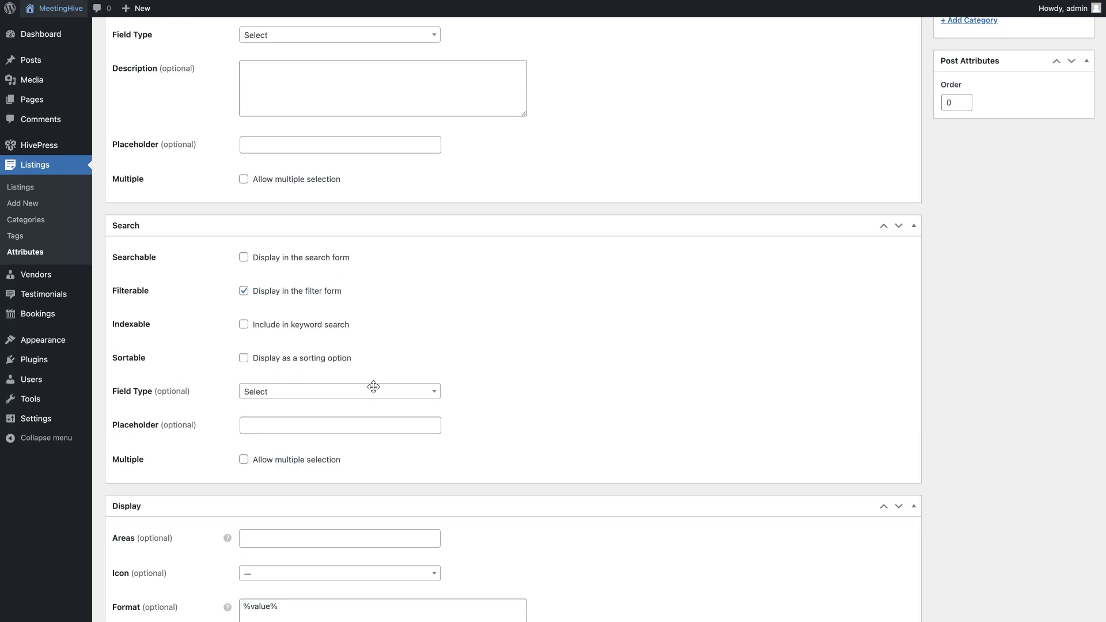
{"action": "scroll", "coordinate": [374, 386], "scroll_direction": "down", "scroll_amount": 3}
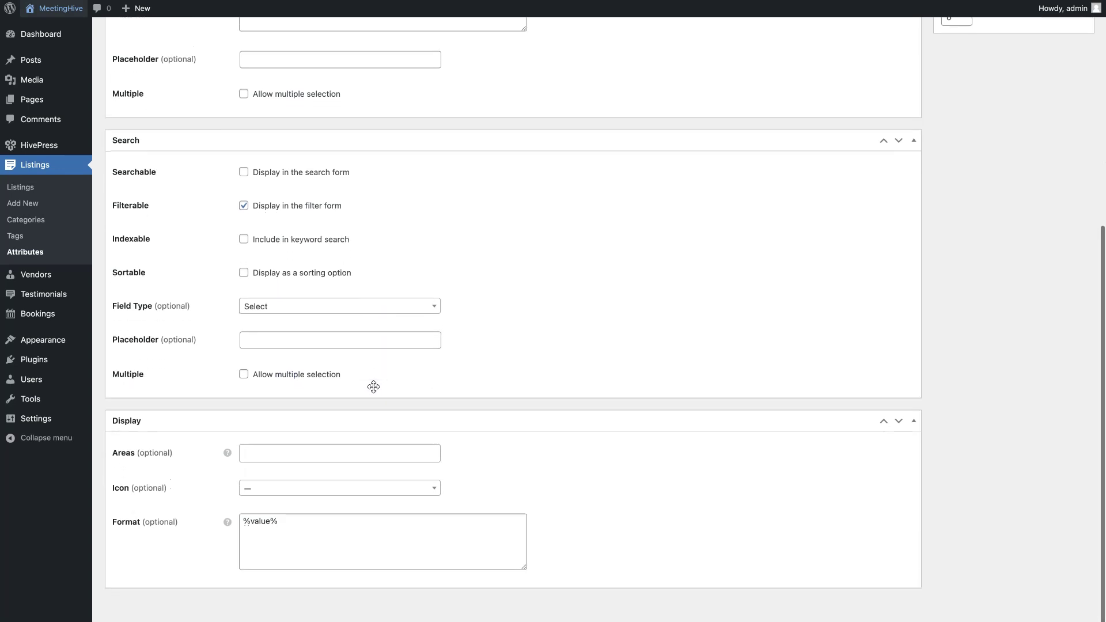
{"action": "left_click", "coordinate": [295, 458]}
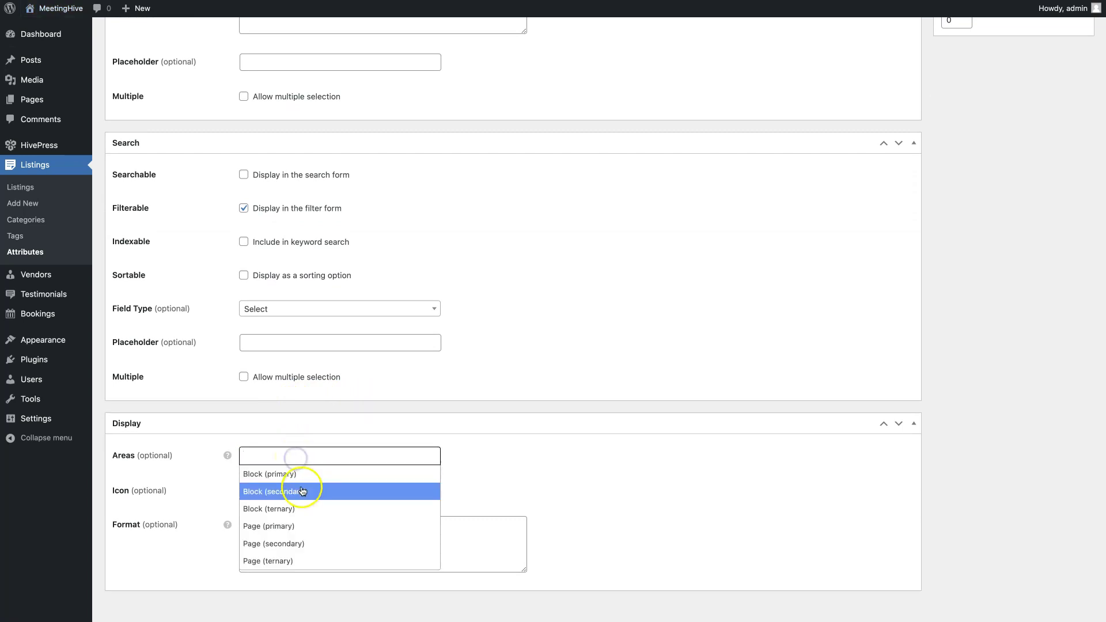
{"action": "left_click", "coordinate": [316, 440]}
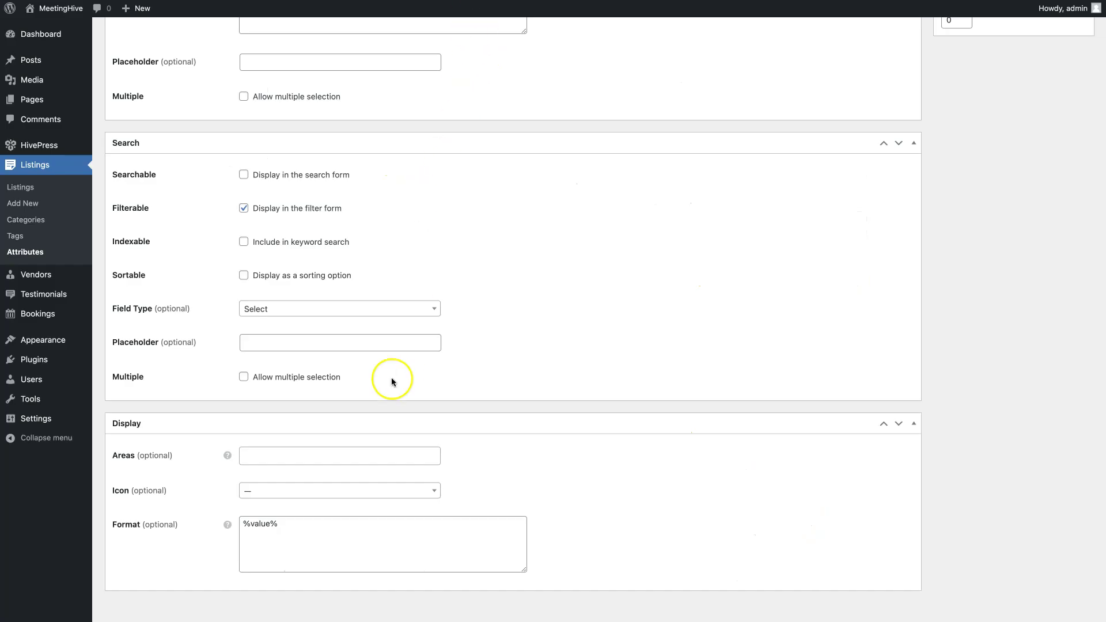
- Add Block (secondary) and Page (secondary) to the Format attribute's display areas
{"action": "left_click", "coordinate": [350, 454]}
{"action": "left_click", "coordinate": [338, 482]}
{"action": "left_click", "coordinate": [339, 457]}
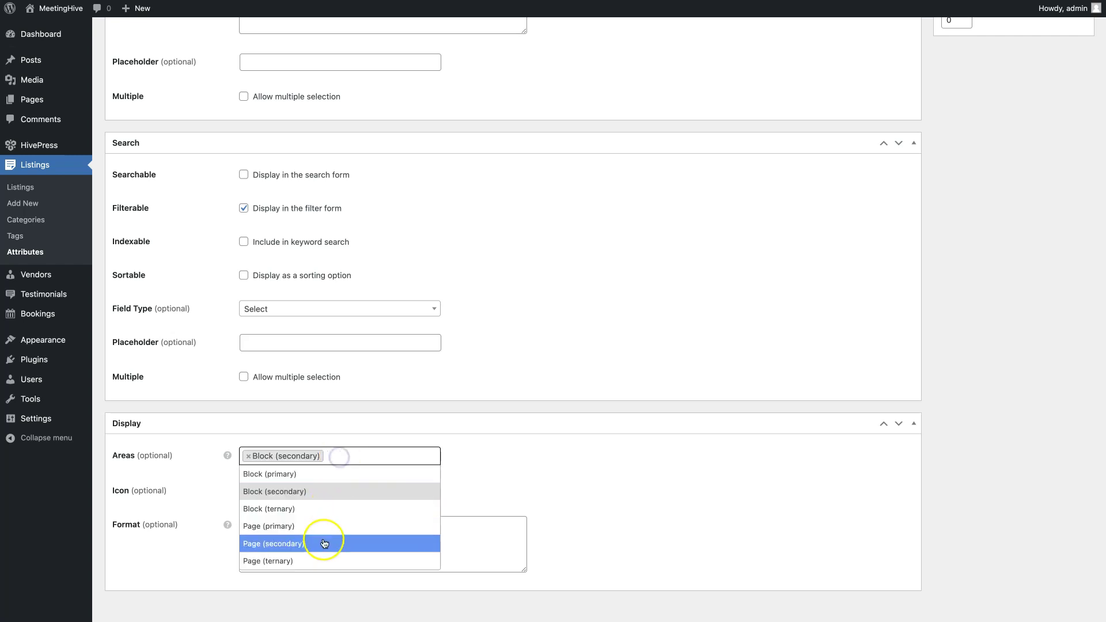
{"action": "left_click", "coordinate": [324, 544]}
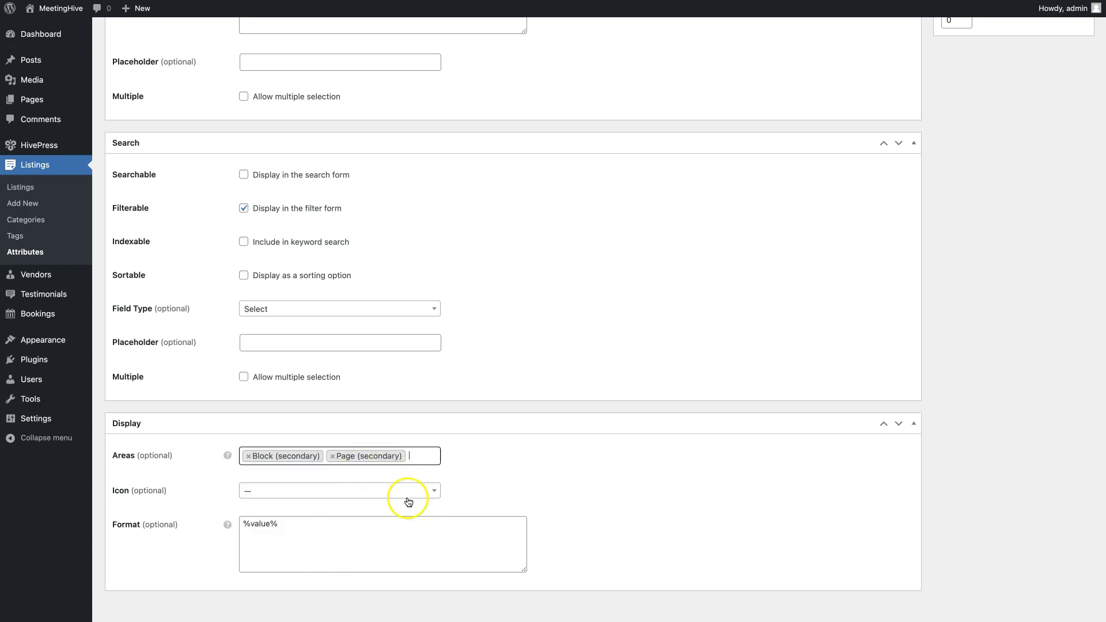
- Set the display format to %icon% %value% and choose the project-diagram icon
{"action": "mouse_move", "coordinate": [221, 525]}
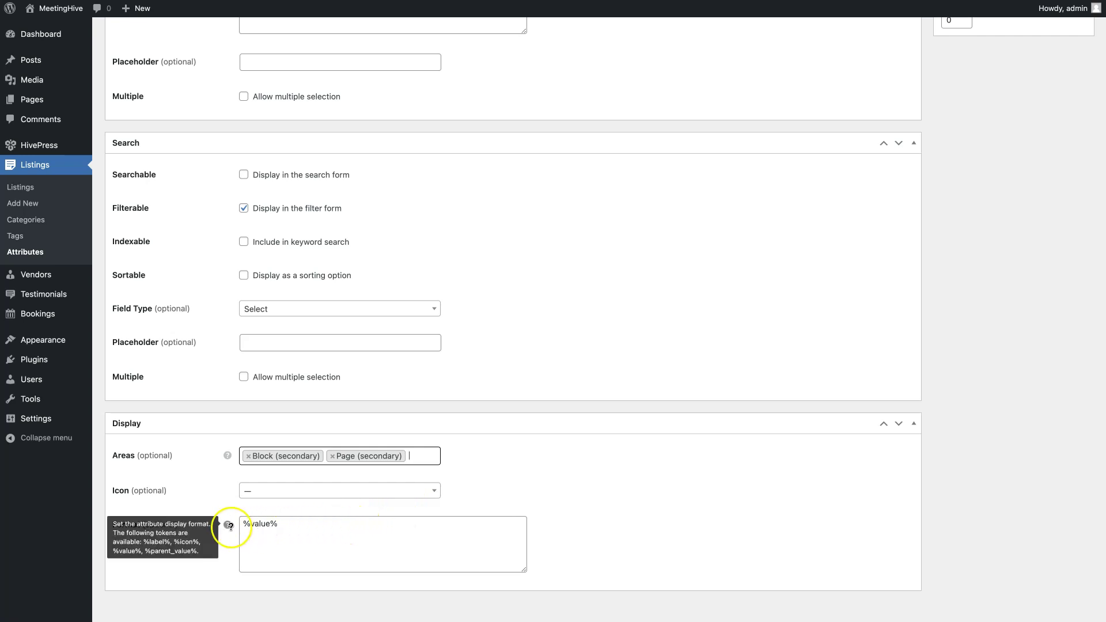
{"action": "double_click", "coordinate": [263, 525]}
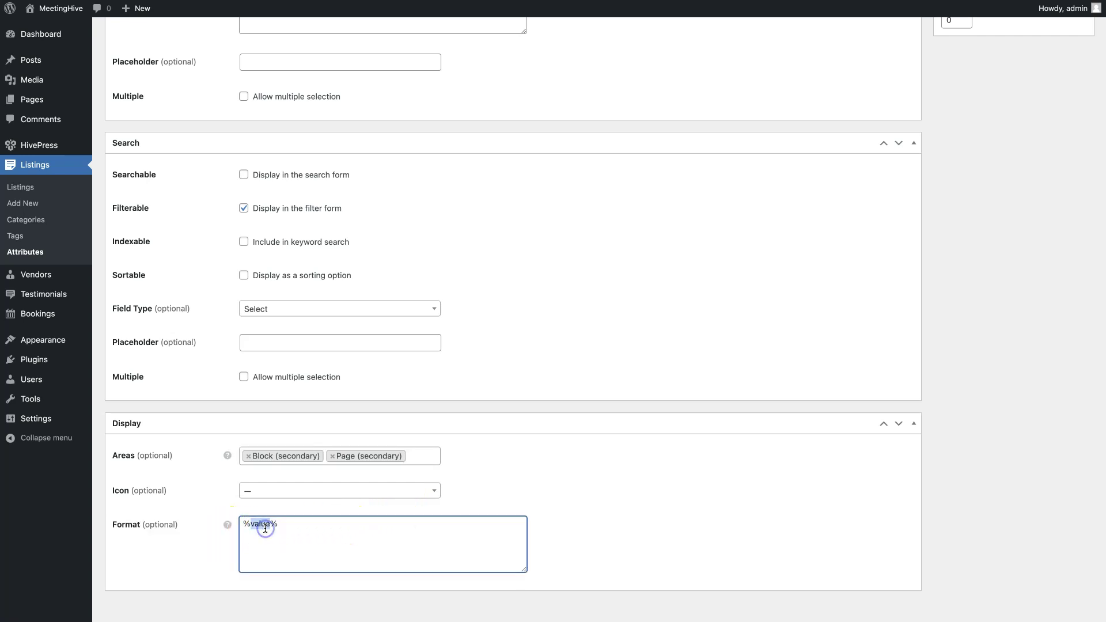
{"action": "triple_click", "coordinate": [265, 528]}
{"action": "type", "text": "%icon% %value%"}
{"action": "left_click", "coordinate": [303, 492]}
{"action": "type", "text": "dia"}
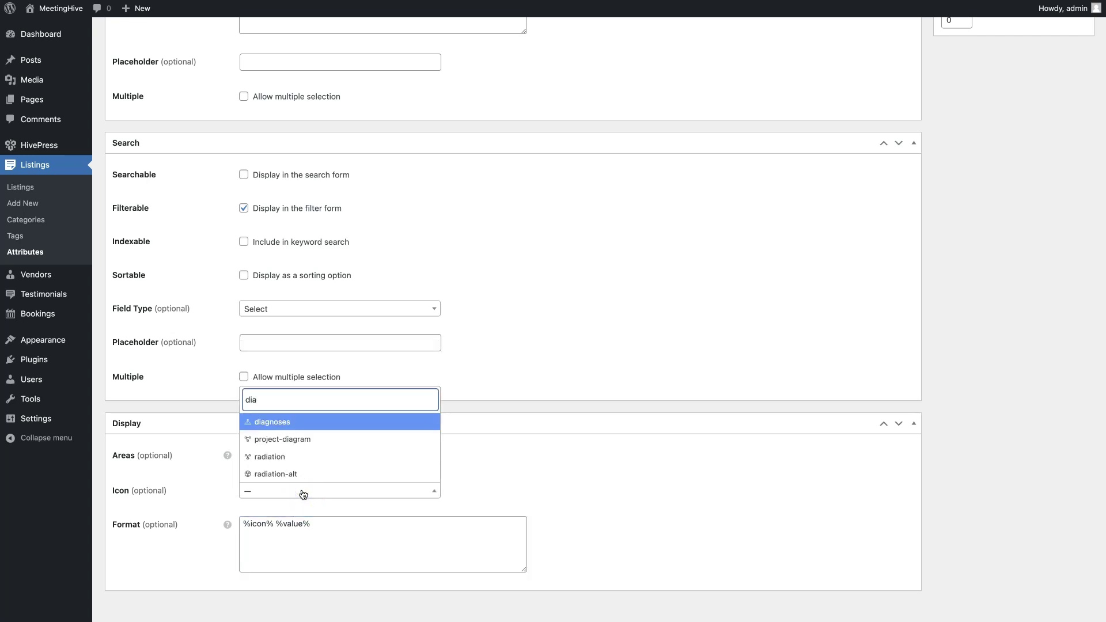
{"action": "left_click", "coordinate": [293, 448]}
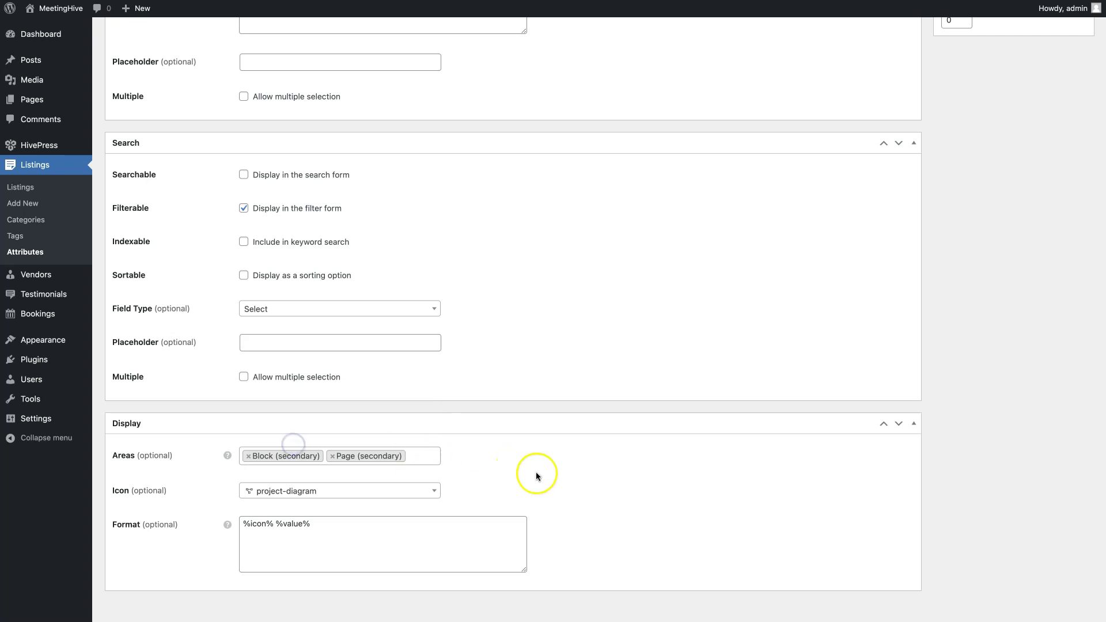
{"action": "scroll", "coordinate": [538, 474], "scroll_direction": "up", "scroll_amount": 10}
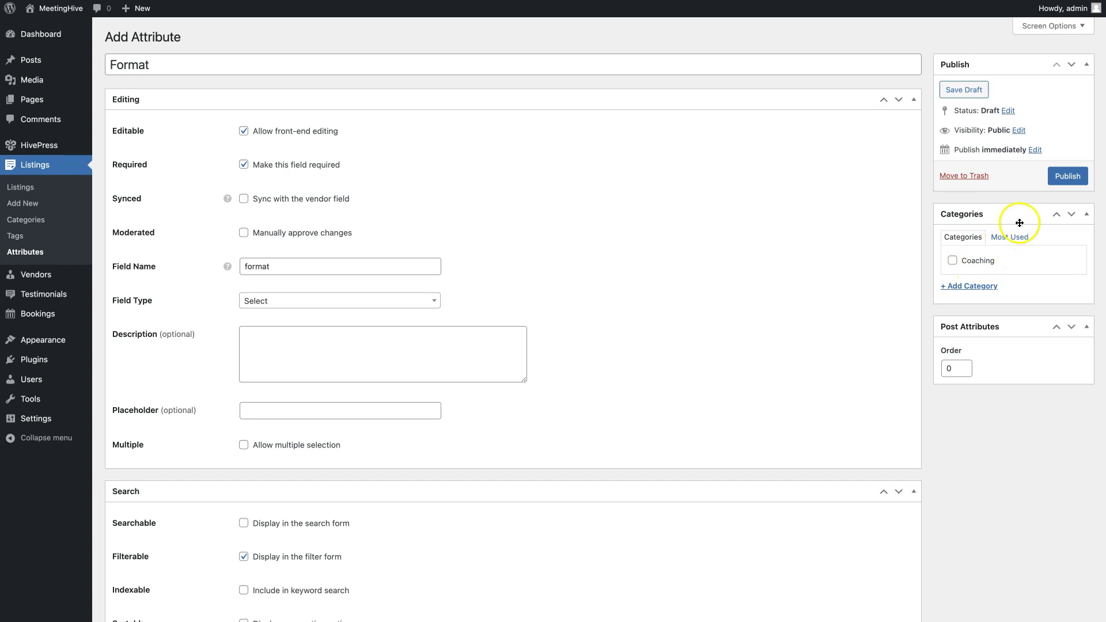
- Publish the Format attribute
{"action": "left_click", "coordinate": [1066, 181]}
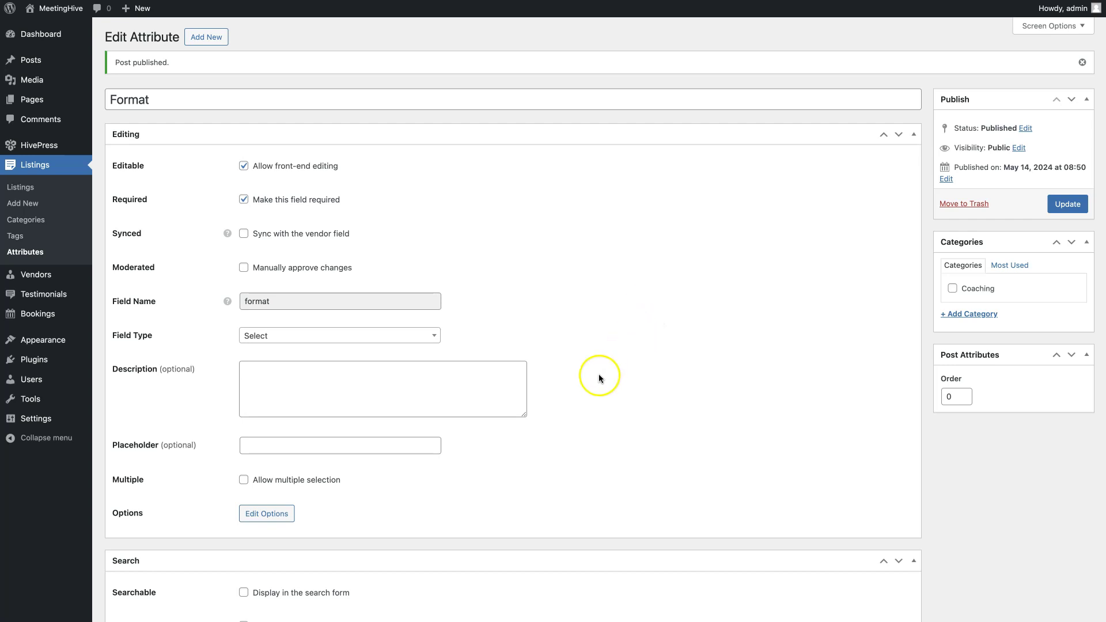
- Add One-on-One and Group as options of the Format attribute
{"action": "left_click", "coordinate": [275, 517]}
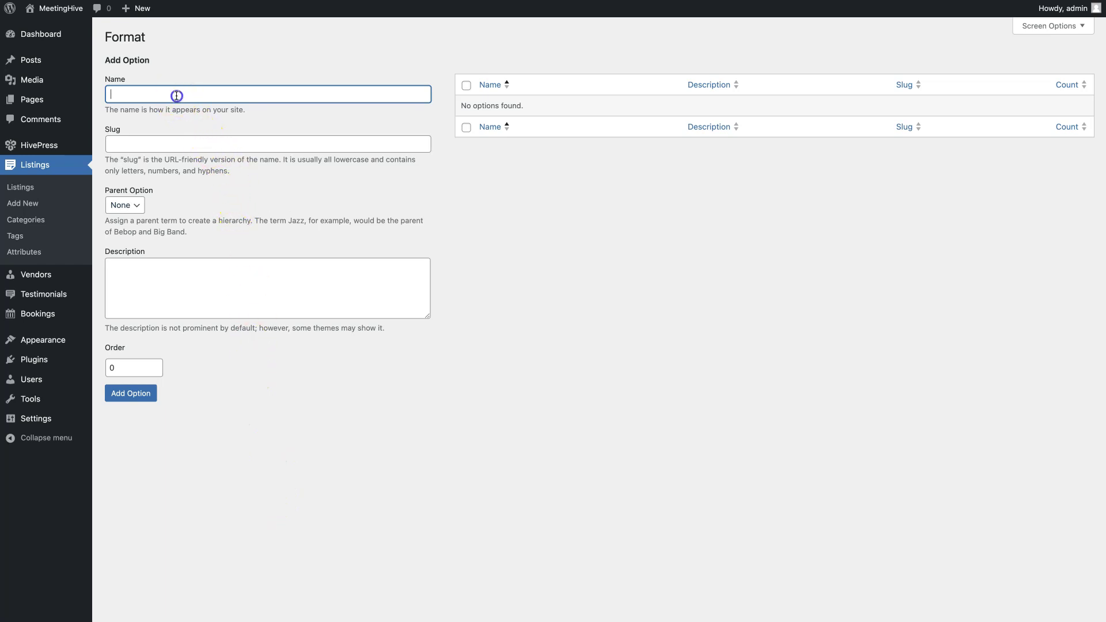
{"action": "type", "text": "One-on-One"}
{"action": "left_click", "coordinate": [138, 394]}
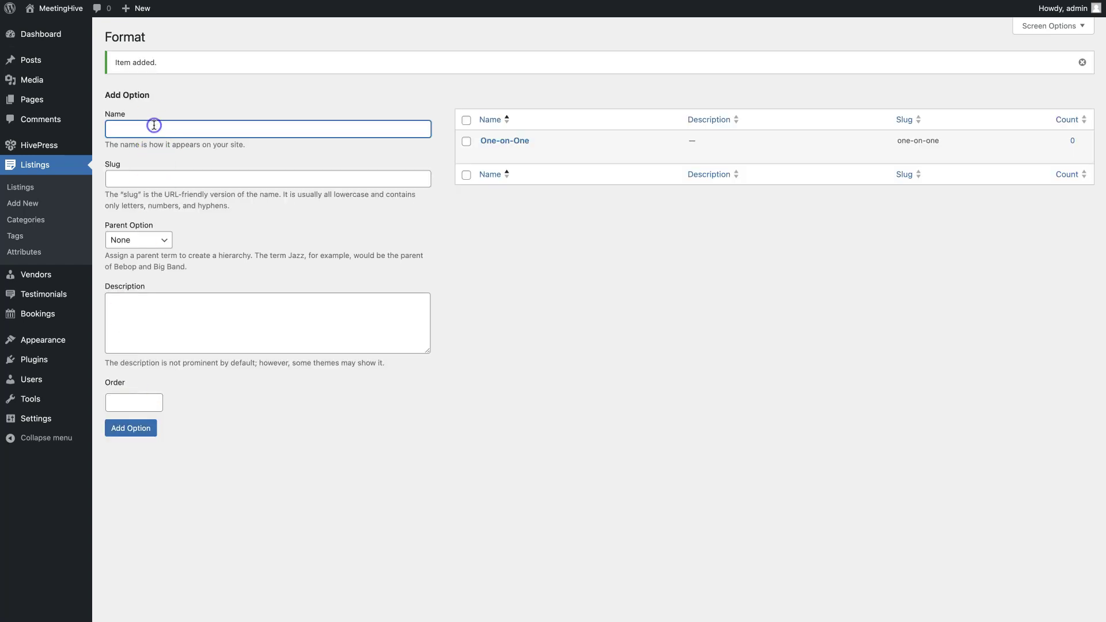
{"action": "type", "text": "Group"}
{"action": "left_click", "coordinate": [153, 425]}
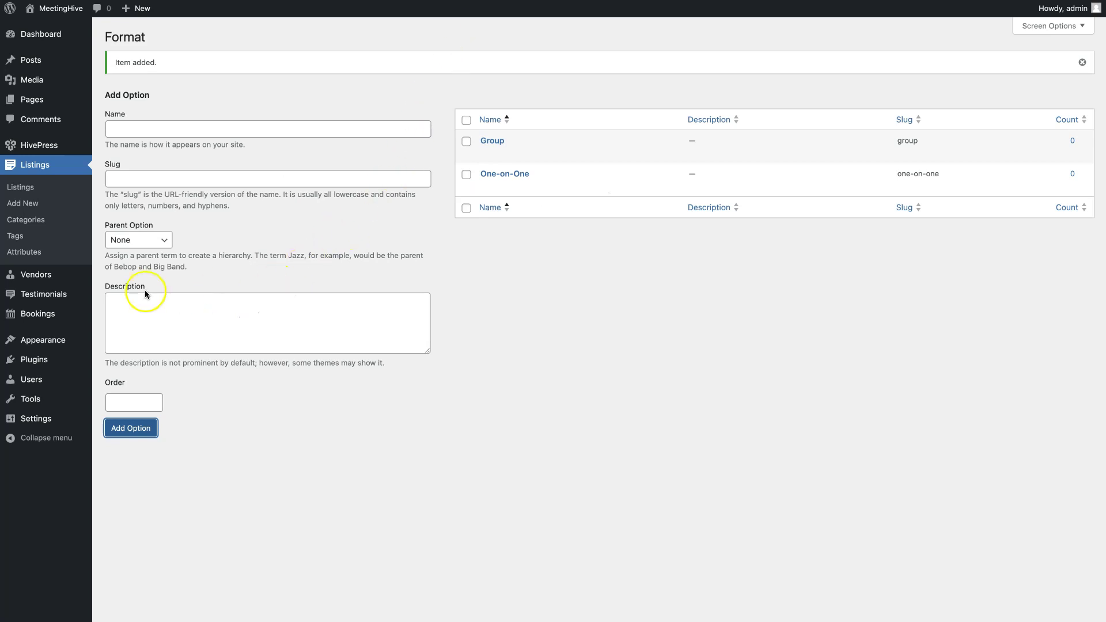
- Go to Vendors > Attributes and start a new vendor attribute with Add New
{"action": "mouse_move", "coordinate": [61, 282]}
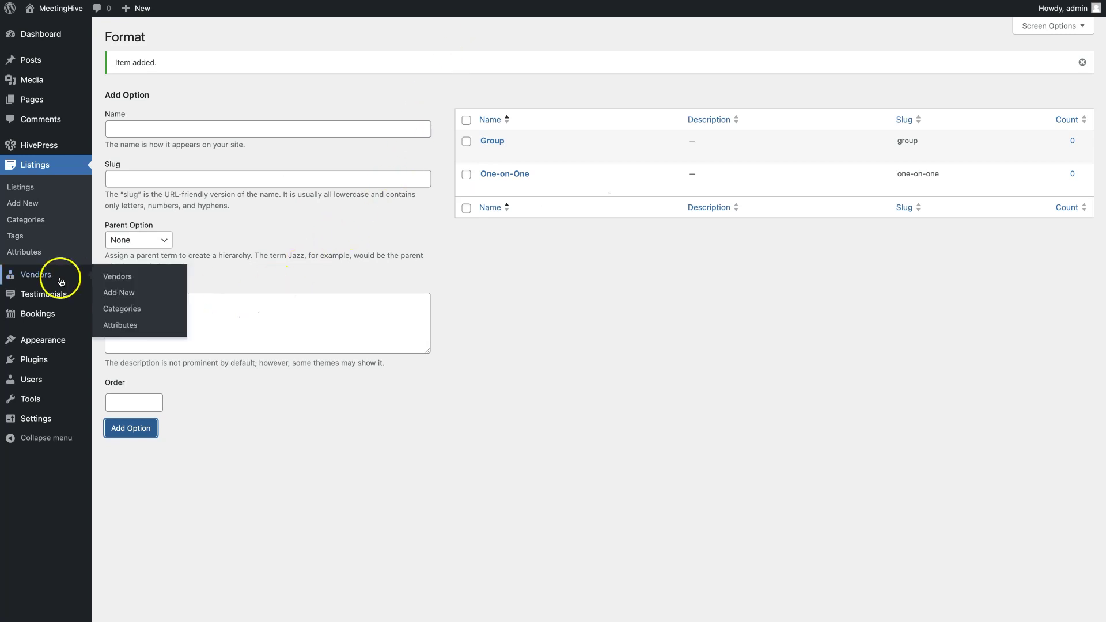
{"action": "left_click", "coordinate": [128, 325]}
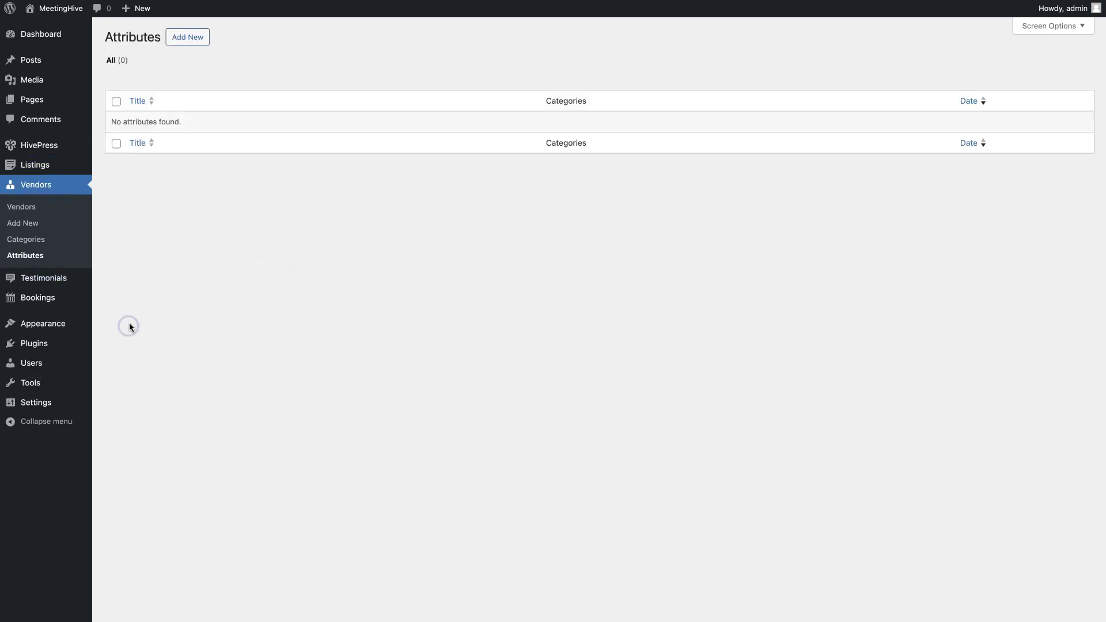
{"action": "left_click", "coordinate": [173, 39]}
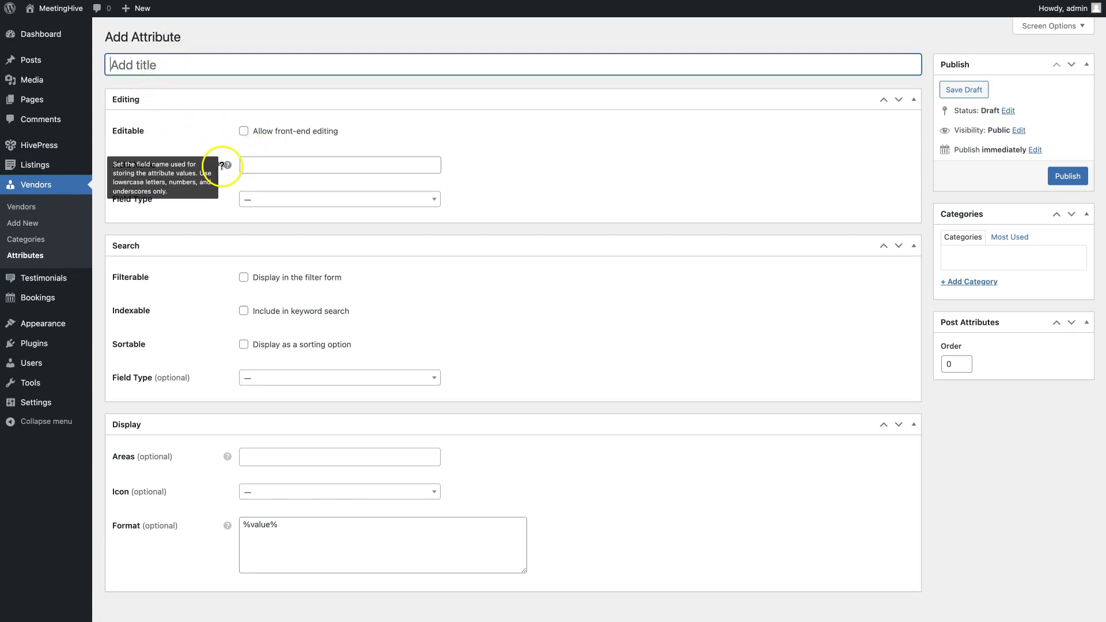
{"action": "scroll", "coordinate": [223, 165], "scroll_direction": "down", "scroll_amount": 1}
{"action": "scroll", "coordinate": [427, 228], "scroll_direction": "up", "scroll_amount": 1}
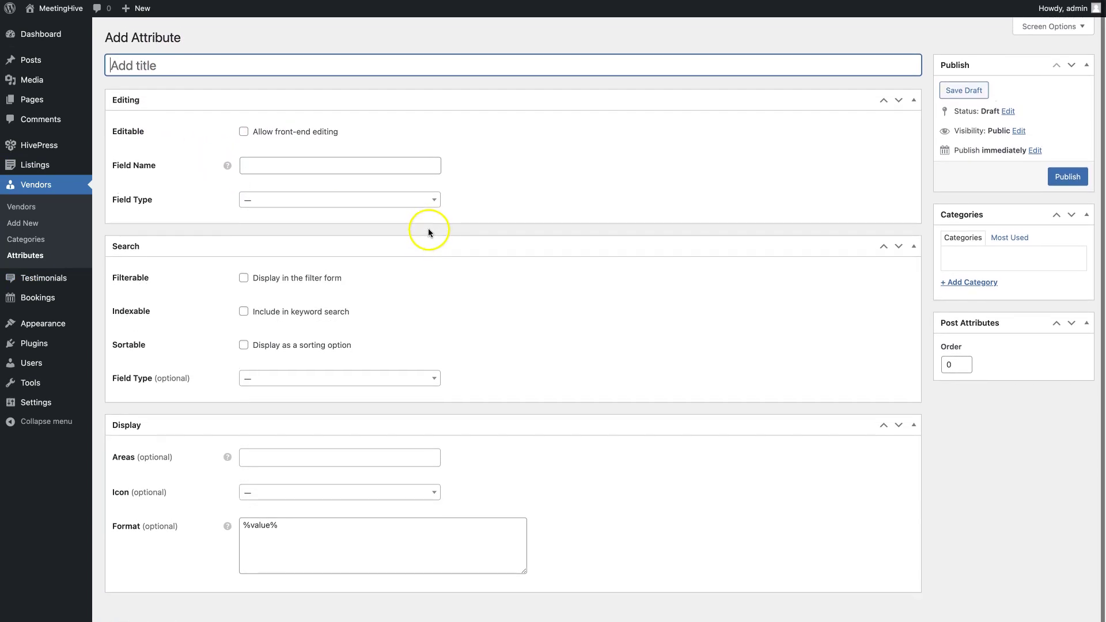
{"action": "scroll", "coordinate": [429, 228], "scroll_direction": "down", "scroll_amount": 1}
- Toggle front-end editing on and back off, then reveal the Visibility choices in the Publish box
{"action": "left_click", "coordinate": [581, 196]}
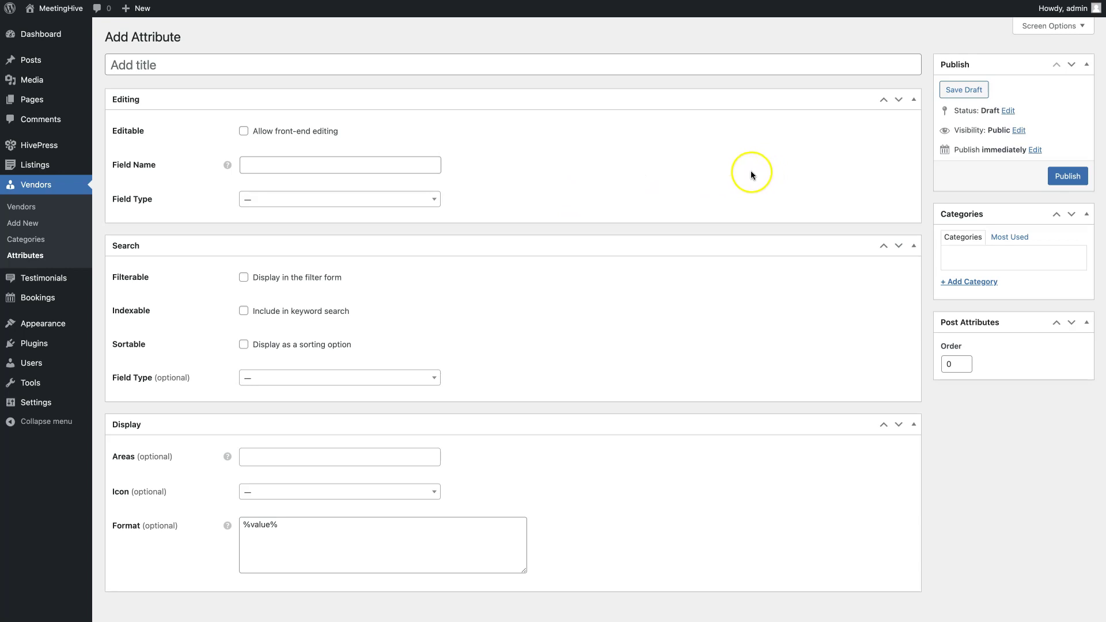
{"action": "left_click", "coordinate": [325, 134]}
{"action": "left_click", "coordinate": [308, 129]}
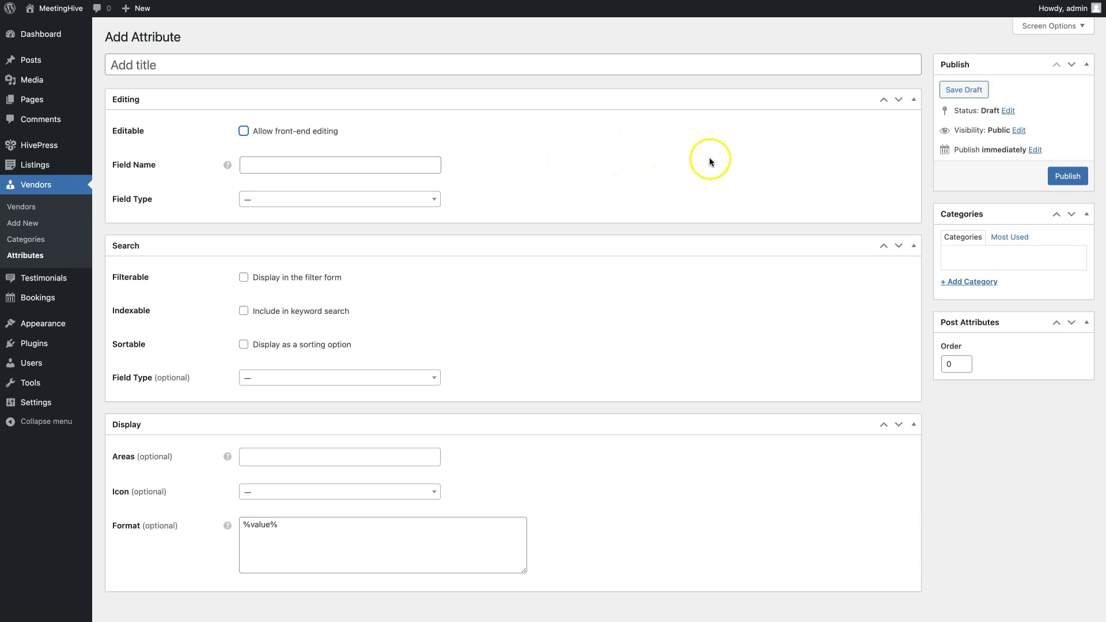
{"action": "left_click", "coordinate": [1018, 131]}
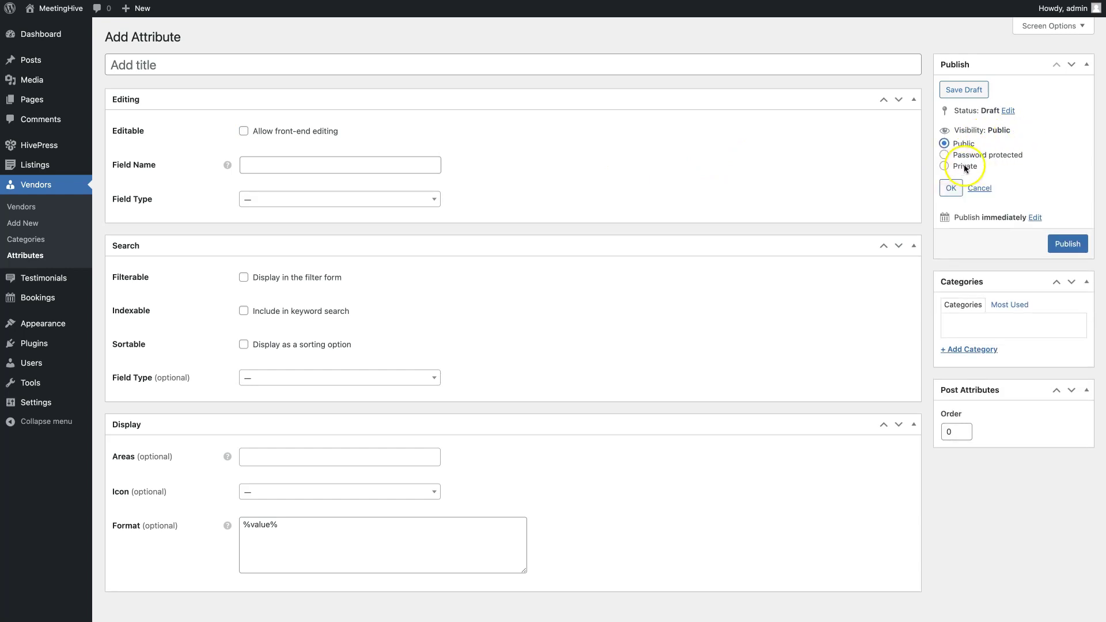